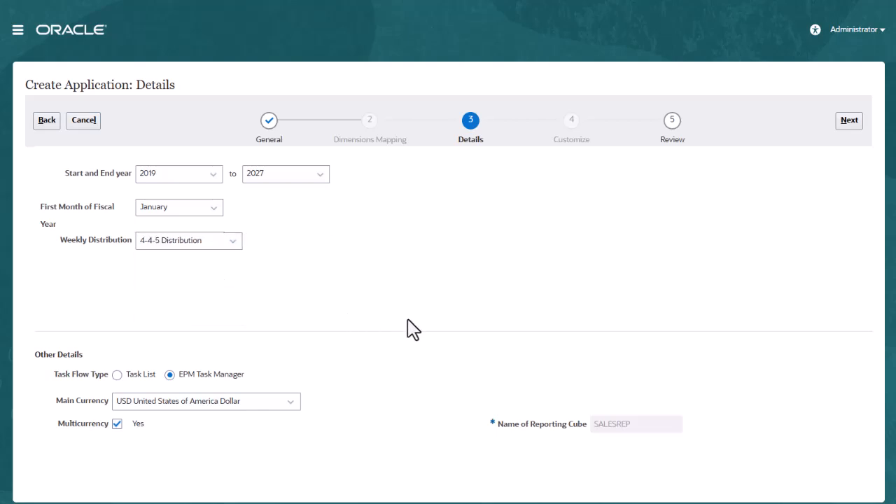
Create the SalesPl application with the current details and open the feature enablement page for its Quota Planning module
left_click(850, 123)
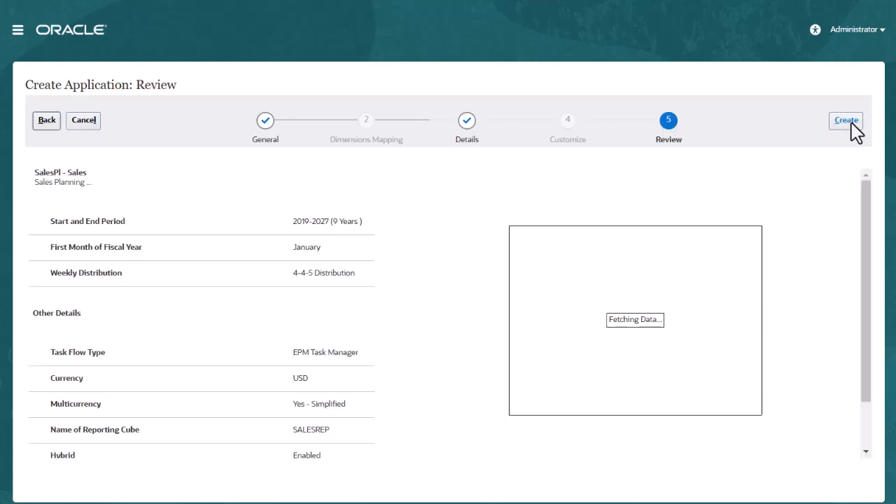
left_click(852, 126)
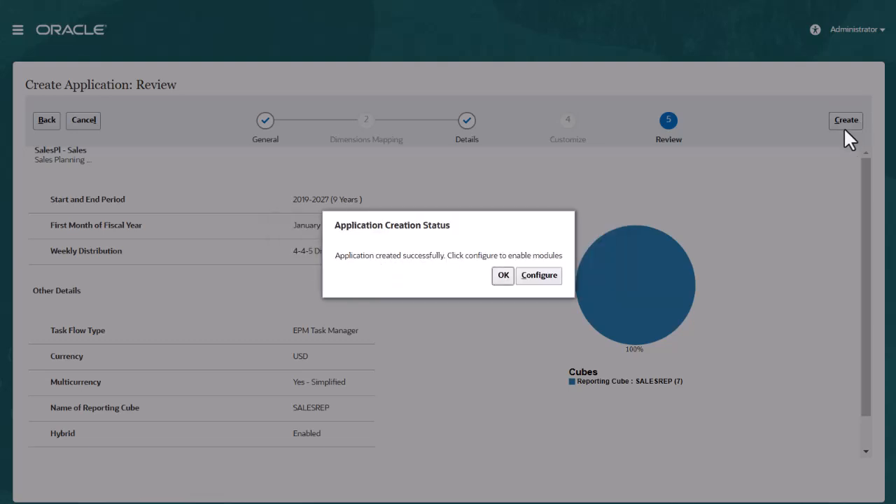
left_click(550, 277)
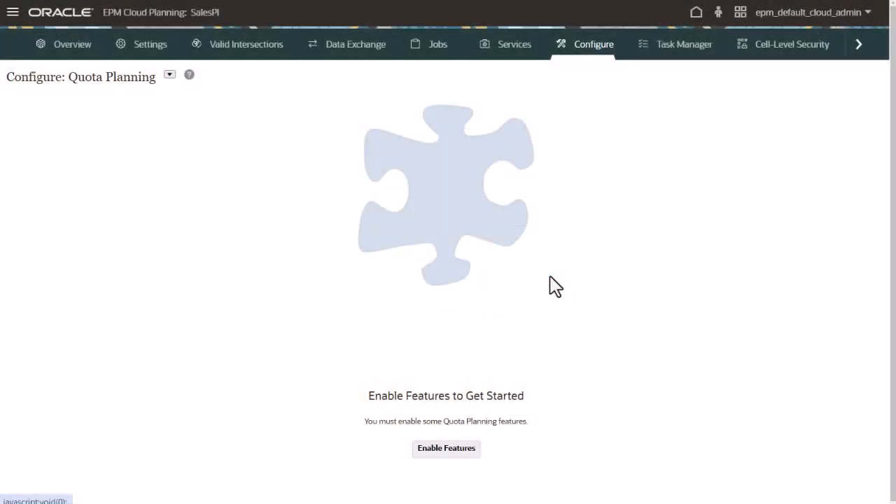
left_click(460, 448)
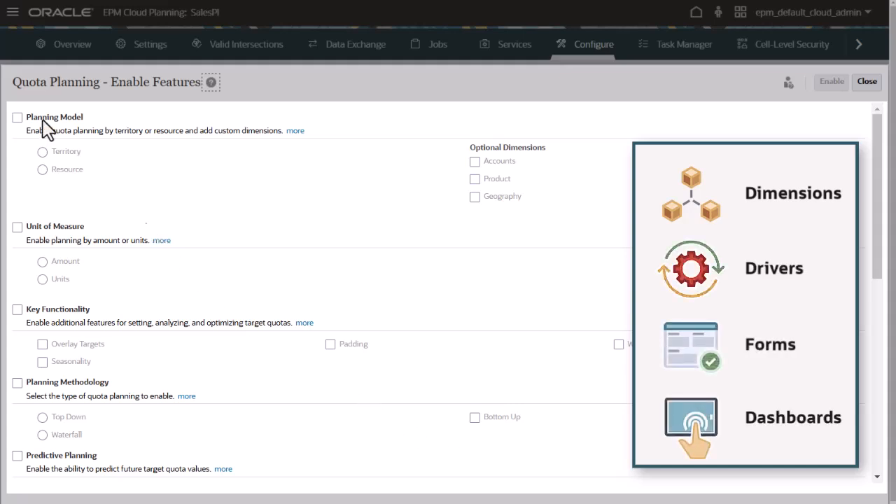
Select the Planning Model feature with planning by Territory, and include the optional dimensions Accounts and Product
left_click(17, 117)
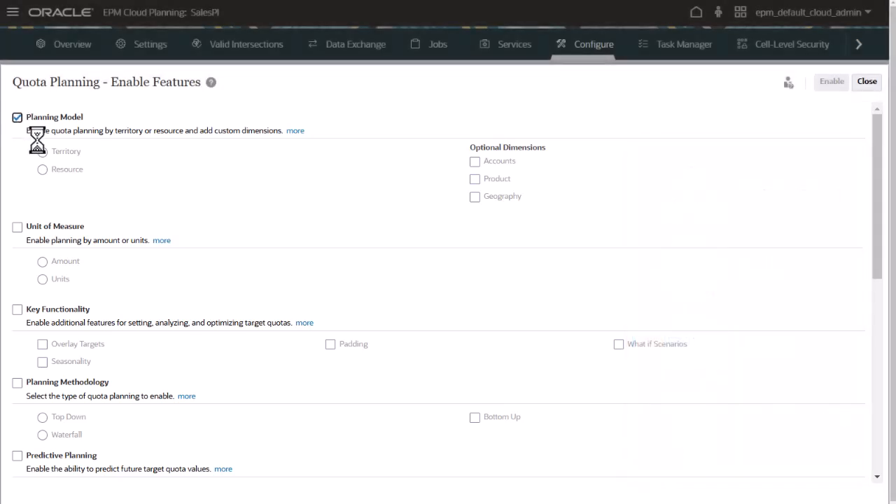
left_click(42, 154)
left_click(44, 171)
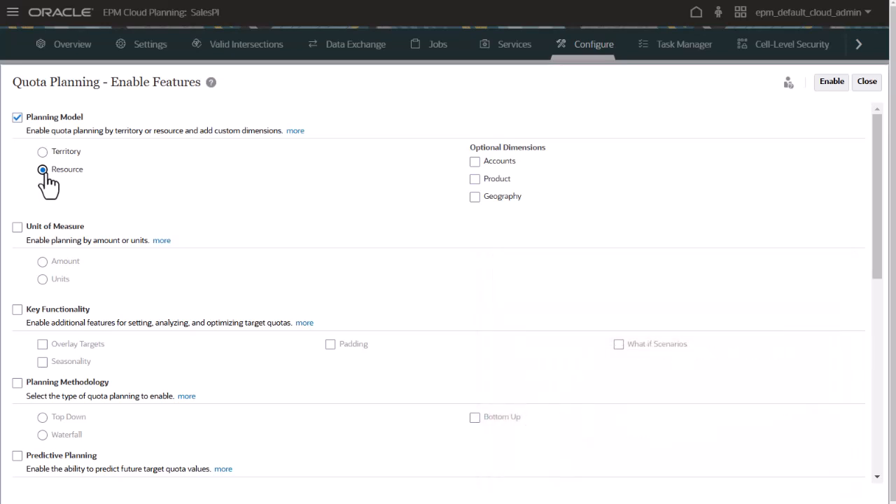
left_click(42, 152)
left_click(474, 161)
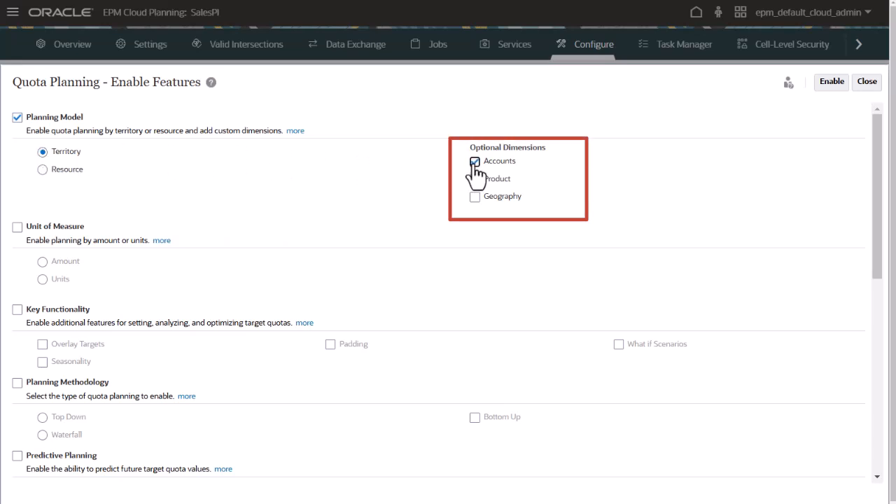
left_click(480, 180)
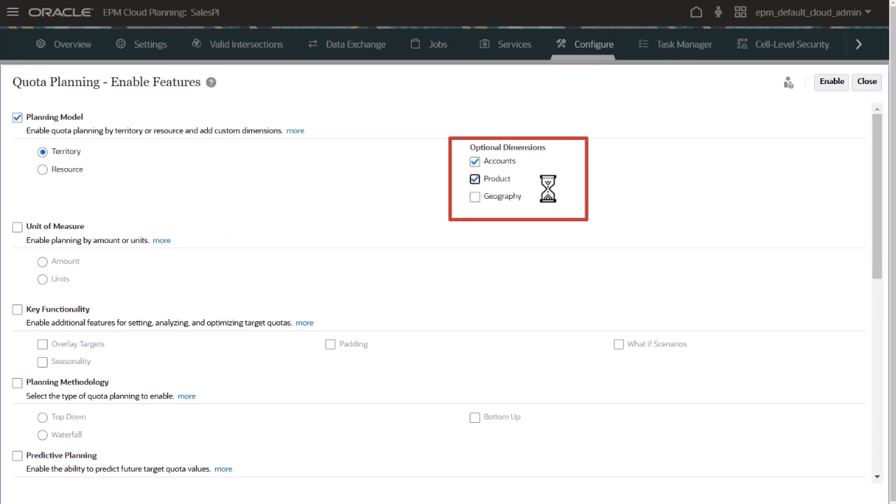
Set the Unit of Measure to Units and select the key functionality Overlay Targets, Seasonality, Padding and What if Scenarios
left_click(17, 228)
left_click(43, 280)
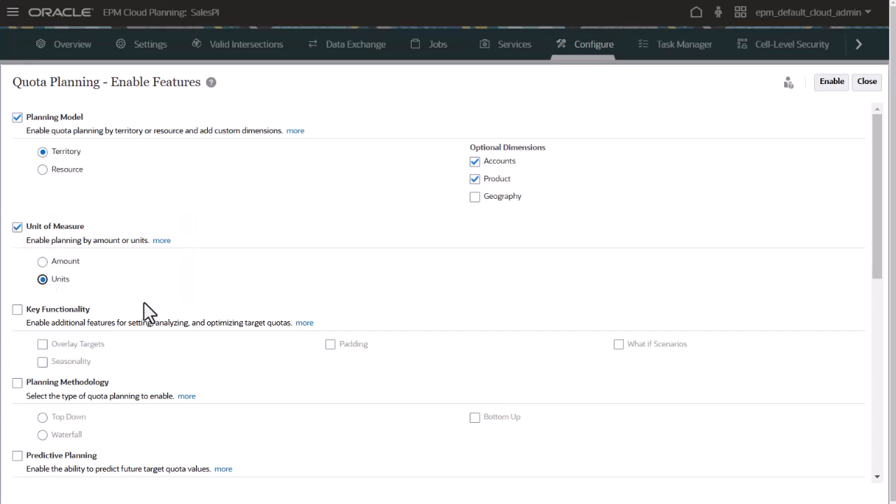
left_click(16, 310)
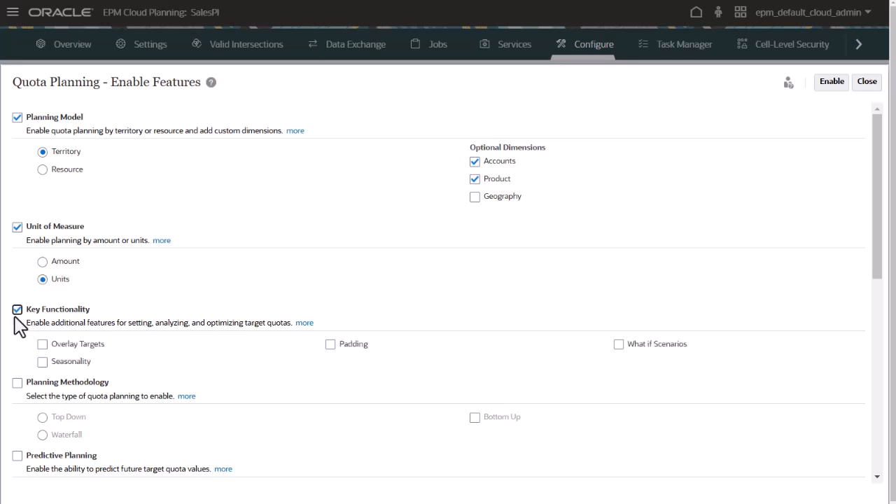
left_click(42, 344)
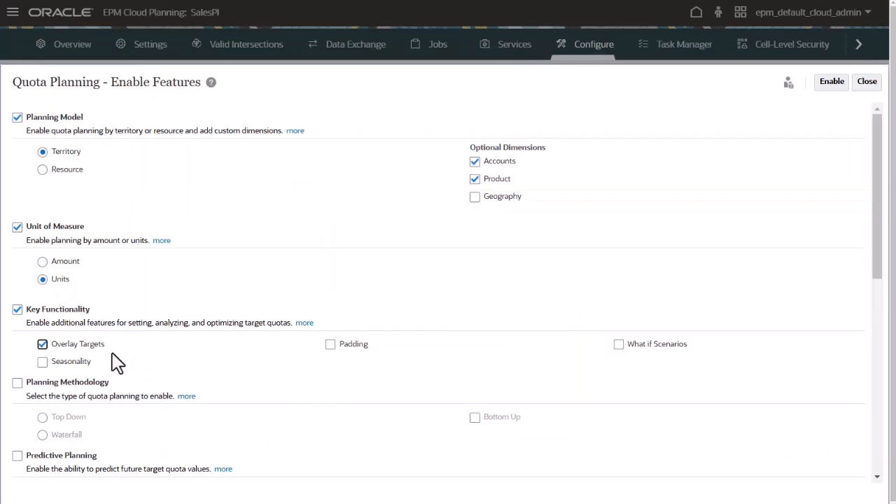
left_click(42, 362)
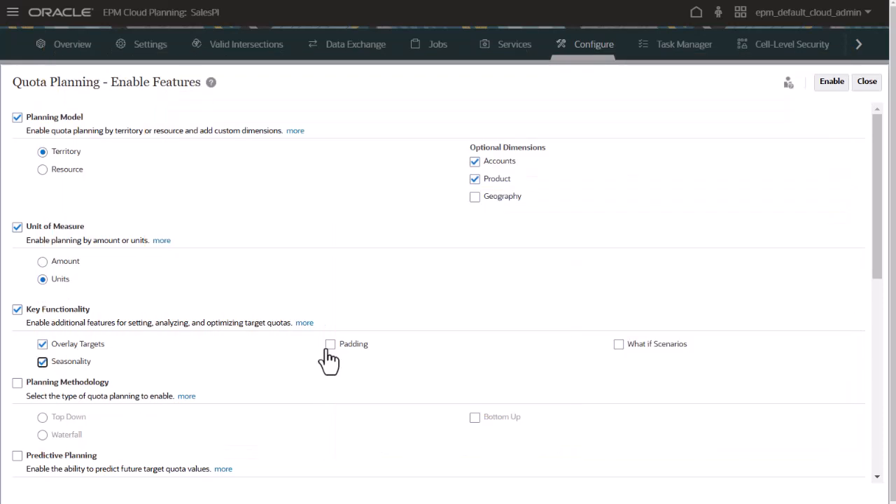
left_click(329, 347)
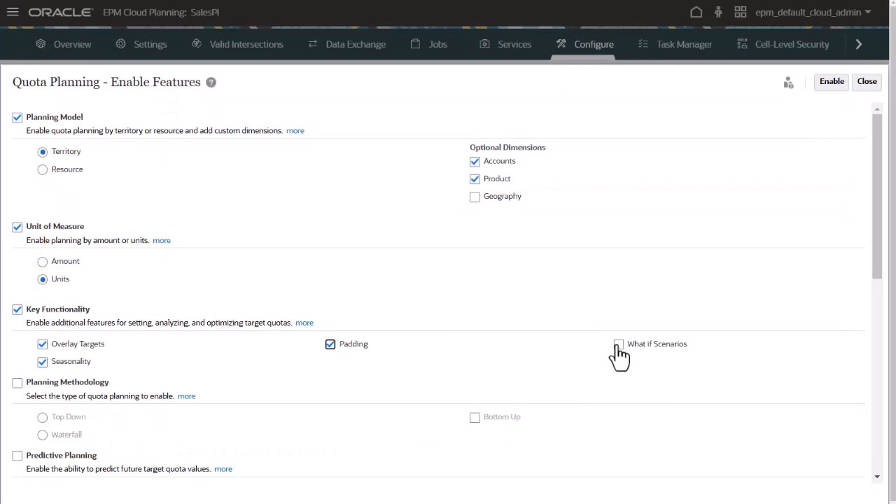
left_click(619, 345)
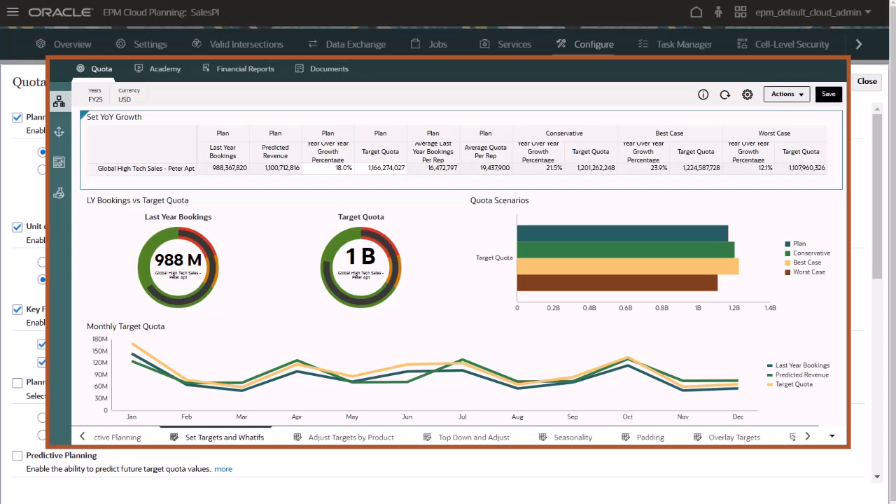
Select the Planning Methodology feature, choosing Waterfall planning together with Bottom Up
scroll(576, 430, "down", 5)
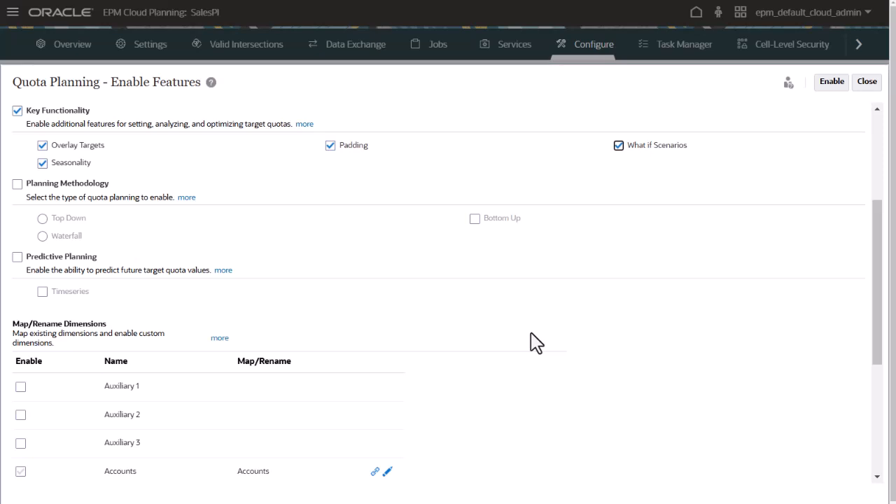
left_click(16, 184)
scroll(21, 208, "up", 3)
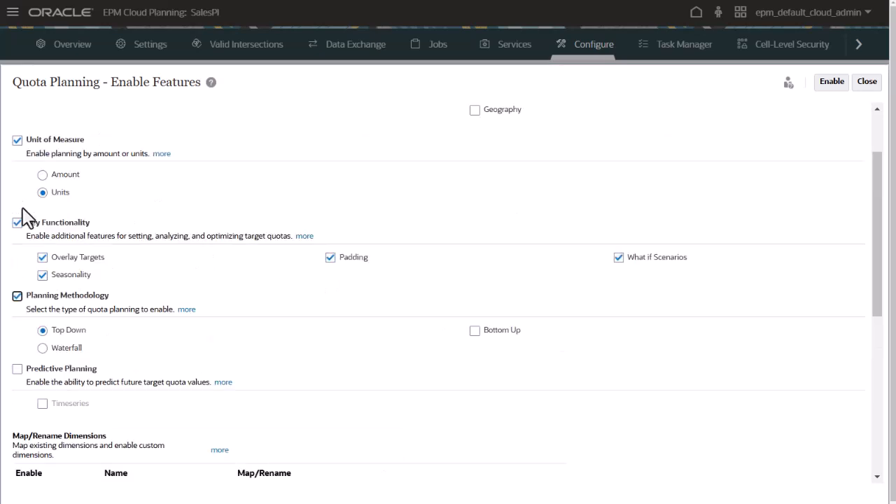
left_click(62, 333)
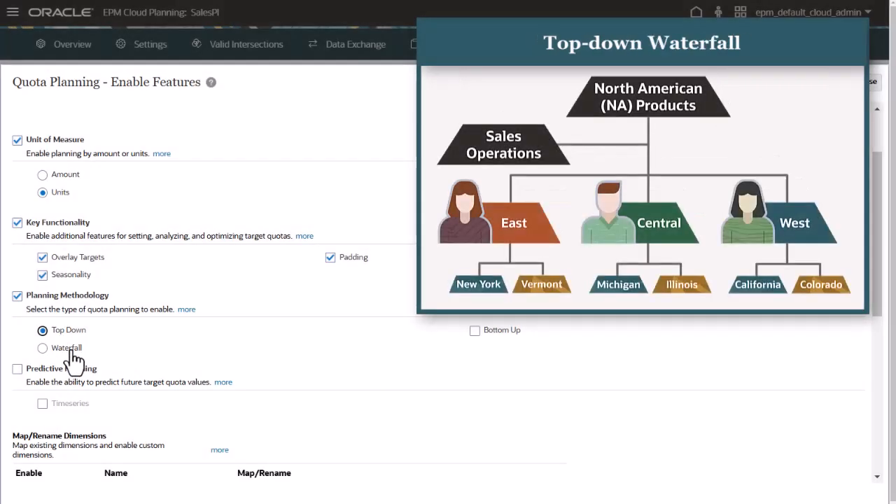
left_click(72, 353)
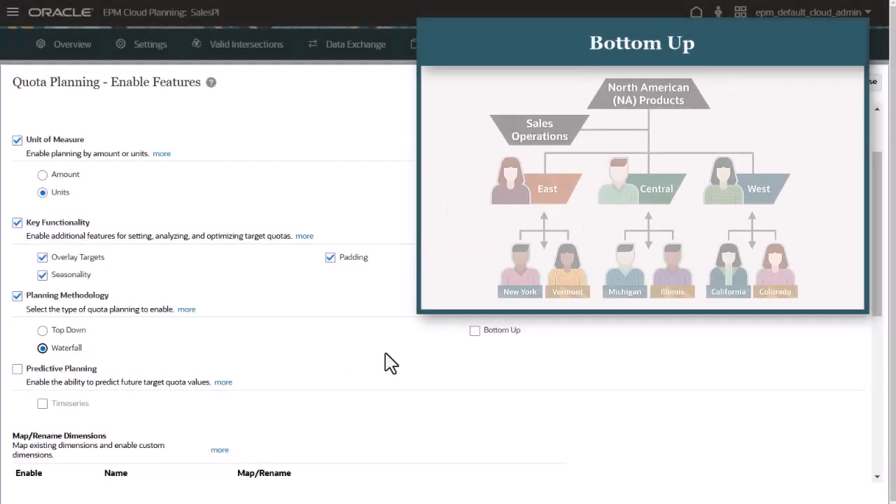
left_click(475, 331)
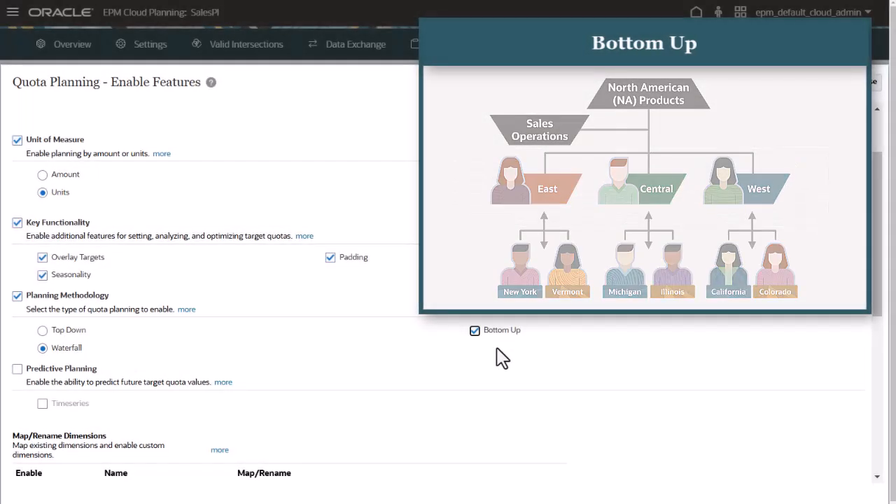
Enable the Auxiliary 1 custom dimension and rename it Sales Channel
scroll(497, 348, "down", 4)
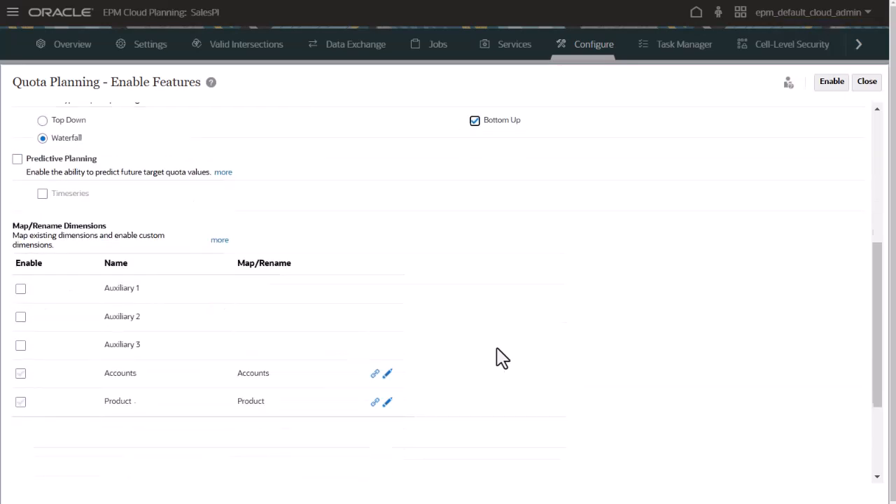
scroll(493, 358, "up", 1)
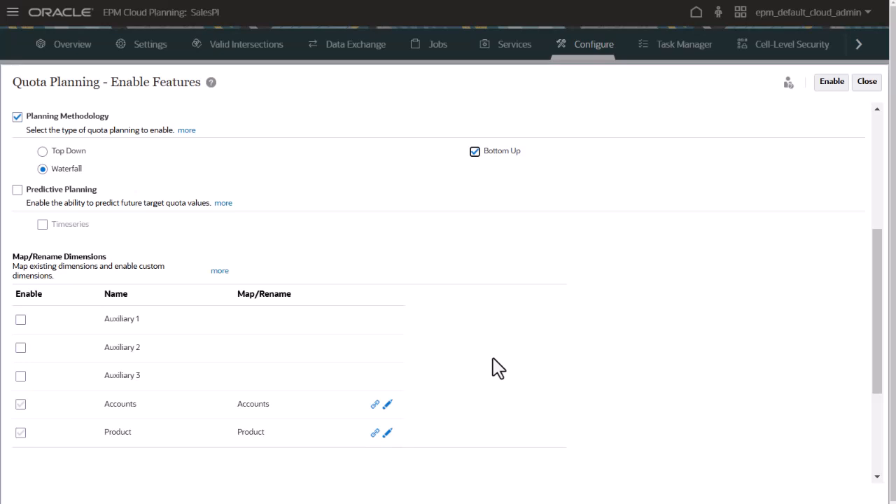
left_click(20, 319)
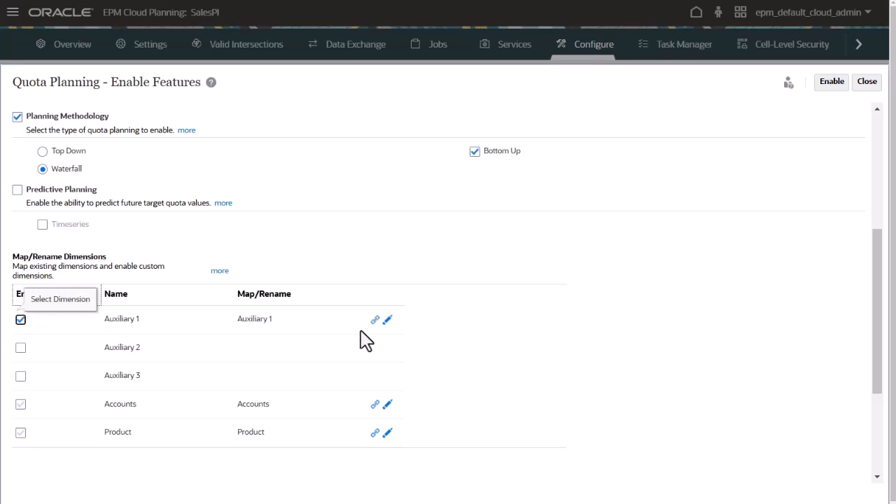
left_click(387, 320)
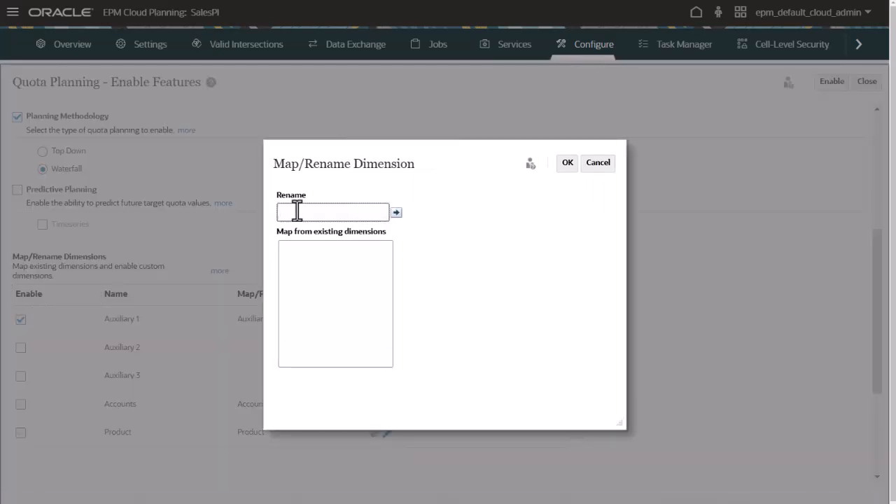
type("Sales Channel")
left_click(398, 214)
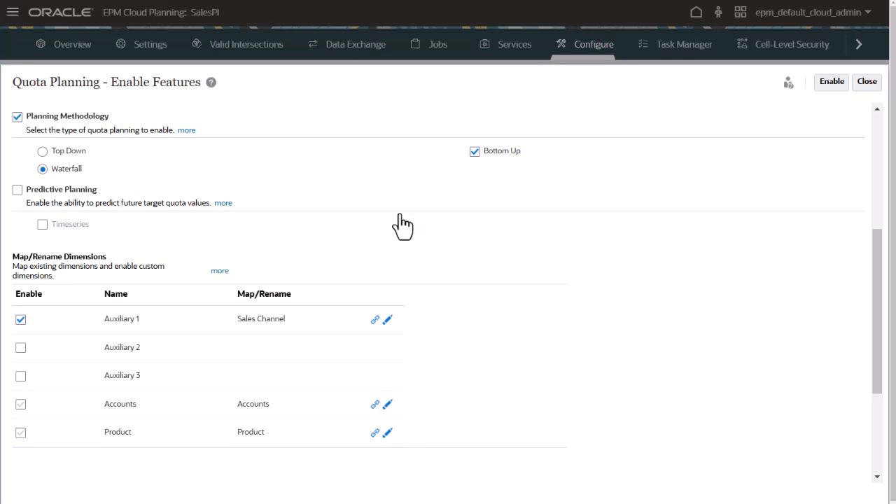
Enable the chosen Quota Planning features and confirm the enablement
scroll(403, 224, "up", 5)
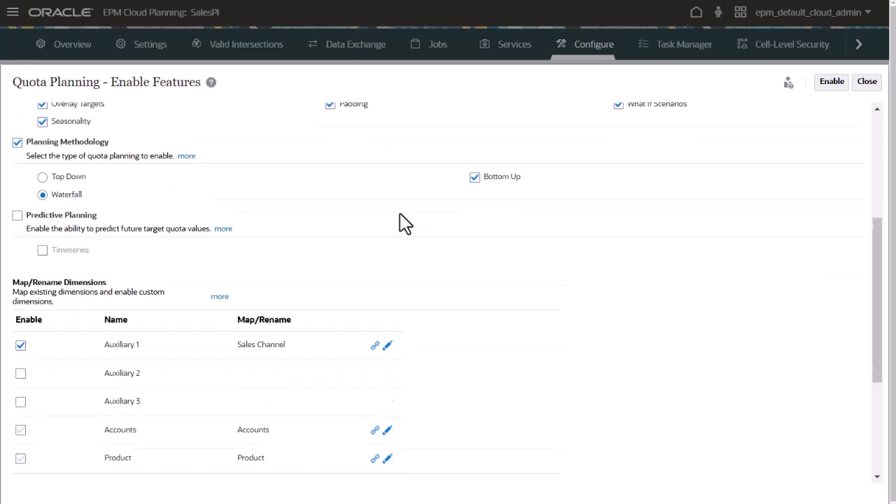
left_click(823, 90)
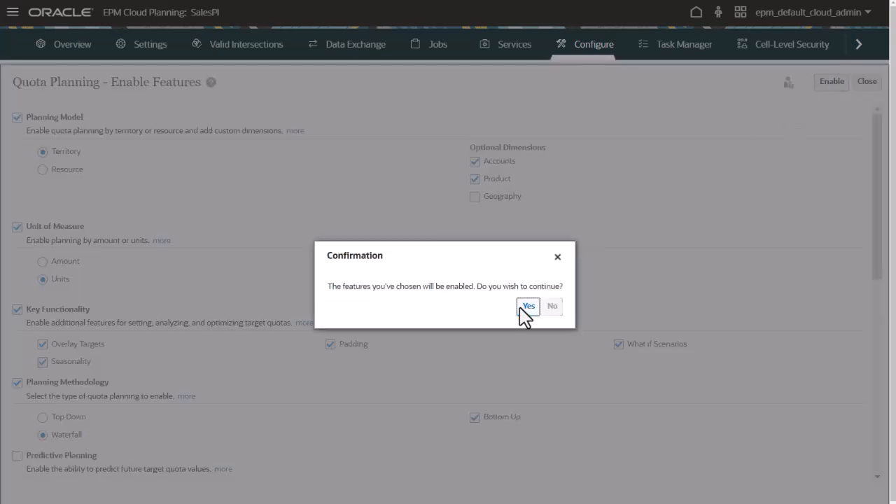
left_click(527, 306)
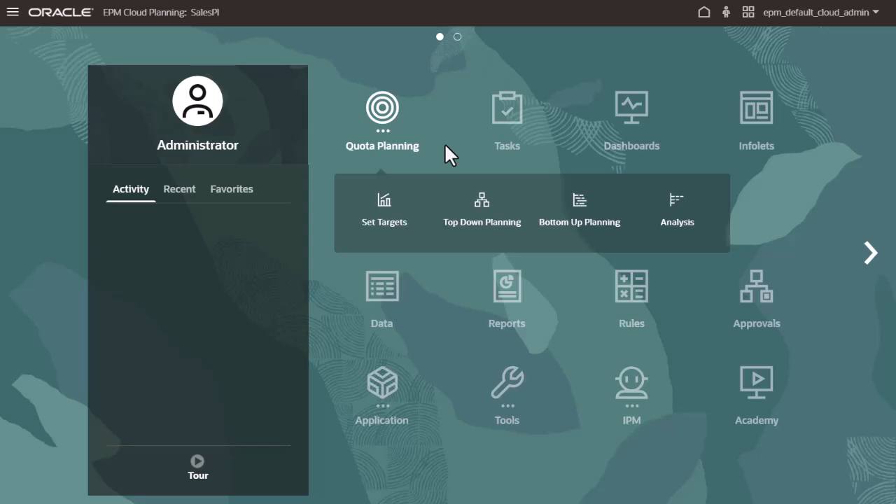
Go back to the application's Quota Planning configuration and reopen its feature enablement page
left_click(382, 392)
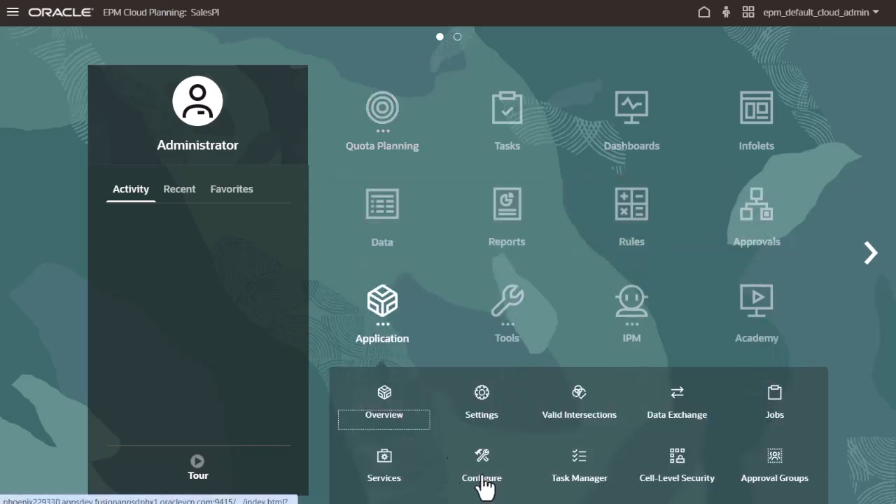
left_click(451, 468)
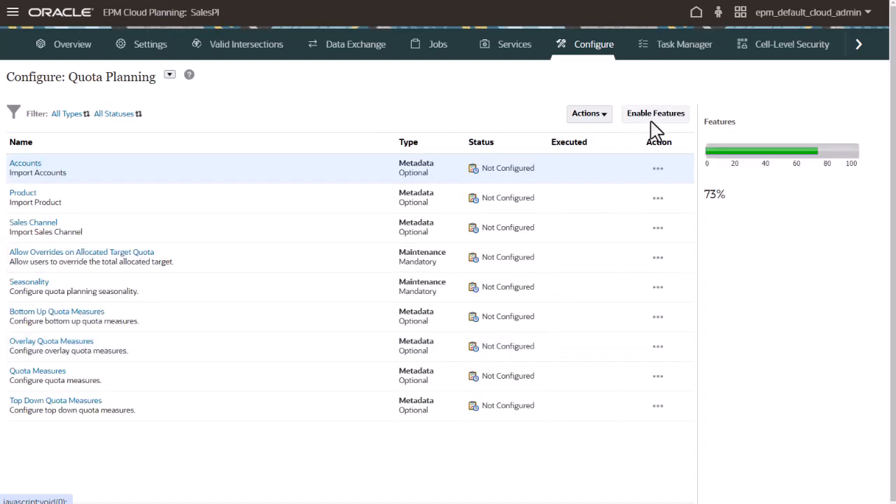
left_click(651, 119)
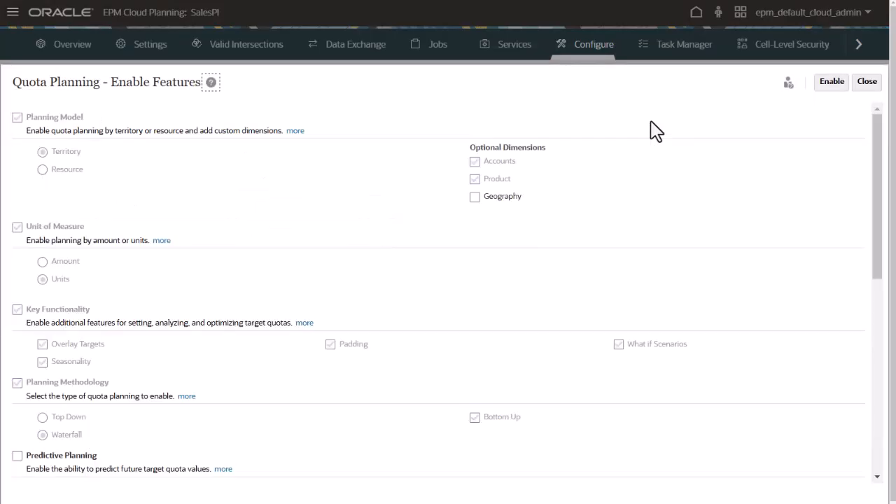
Add the Predictive Planning feature to Quota Planning and confirm its enablement
scroll(656, 131, "down", 2)
left_click(17, 316)
scroll(18, 329, "up", 2)
scroll(30, 346, "down", 2)
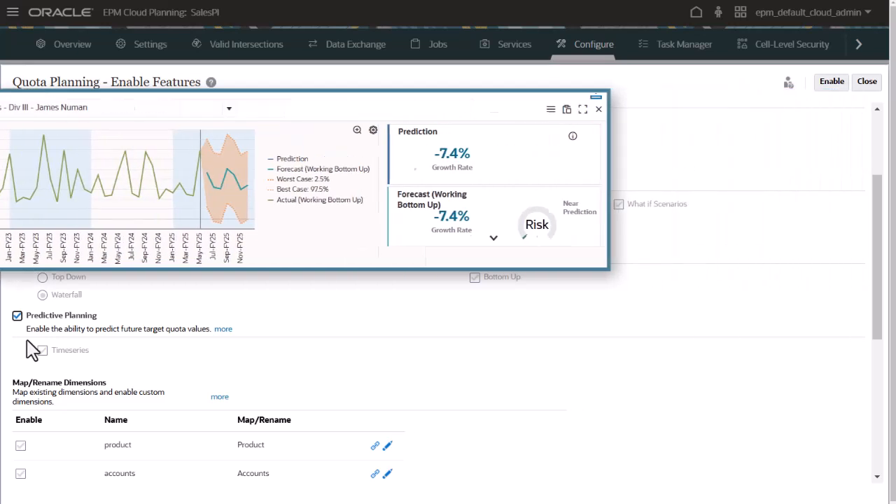
left_click(836, 83)
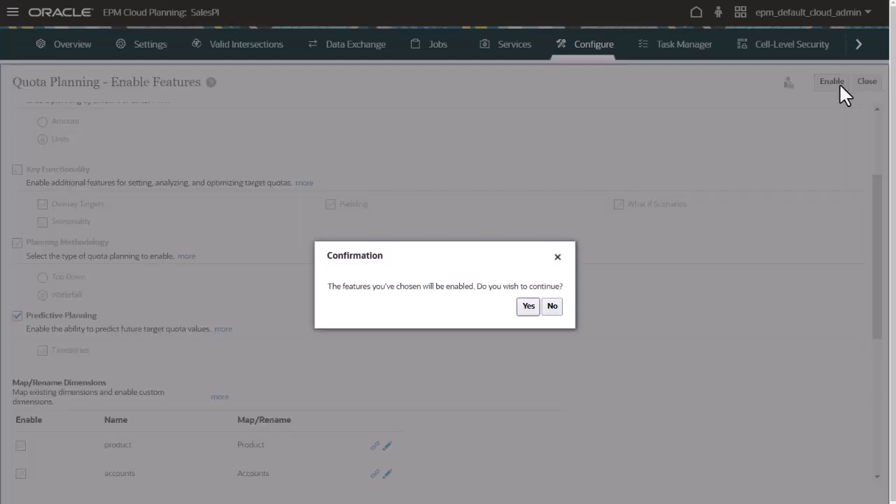
left_click(530, 306)
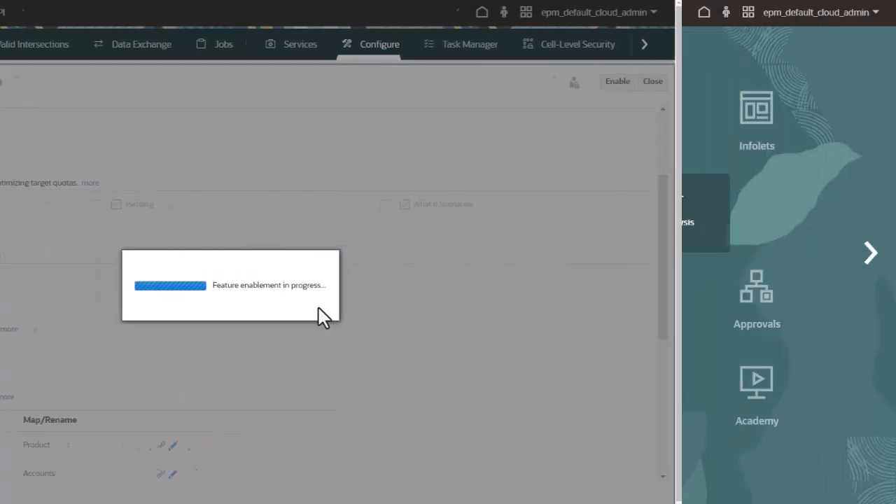